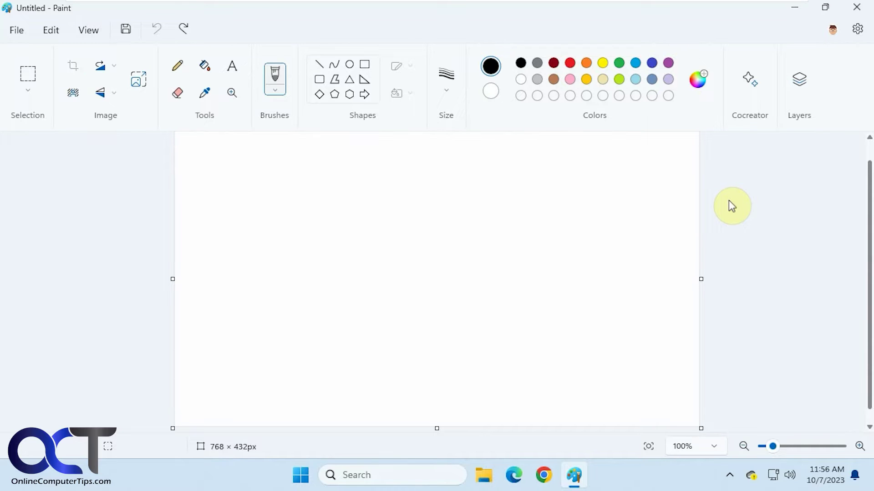
Generate Anime-style Cocreator images of 'Dog surfing while wearing a top hat.'
click(751, 87)
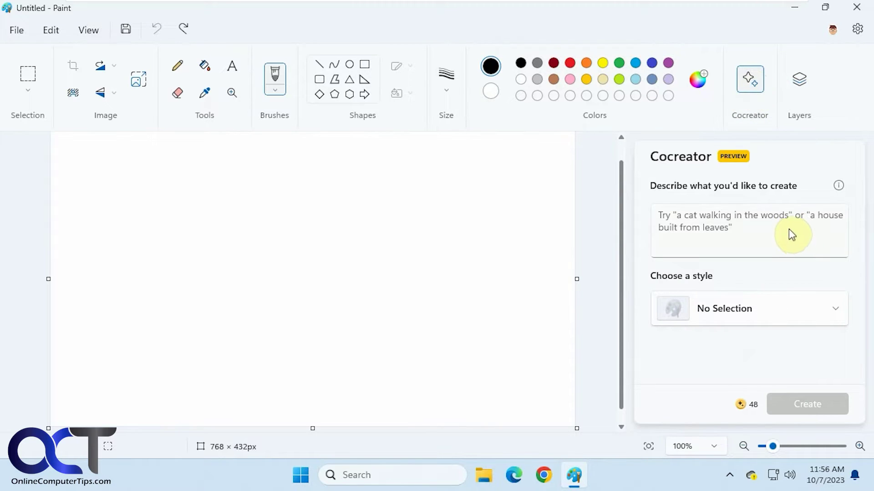
click(659, 215)
text(Dog surfing while wearing a top hat.)
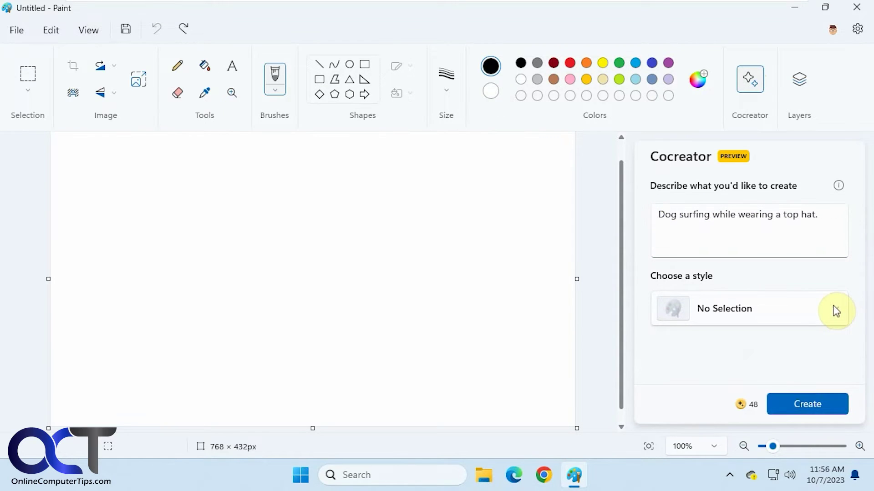
click(836, 312)
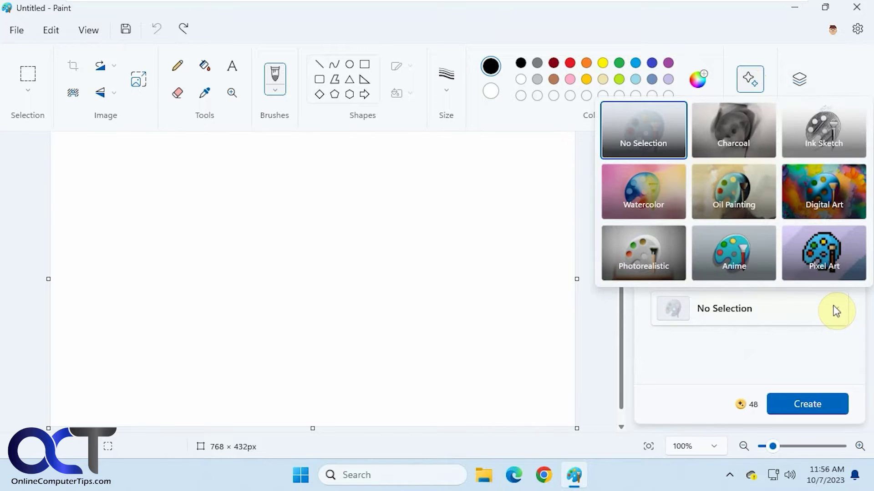
click(736, 253)
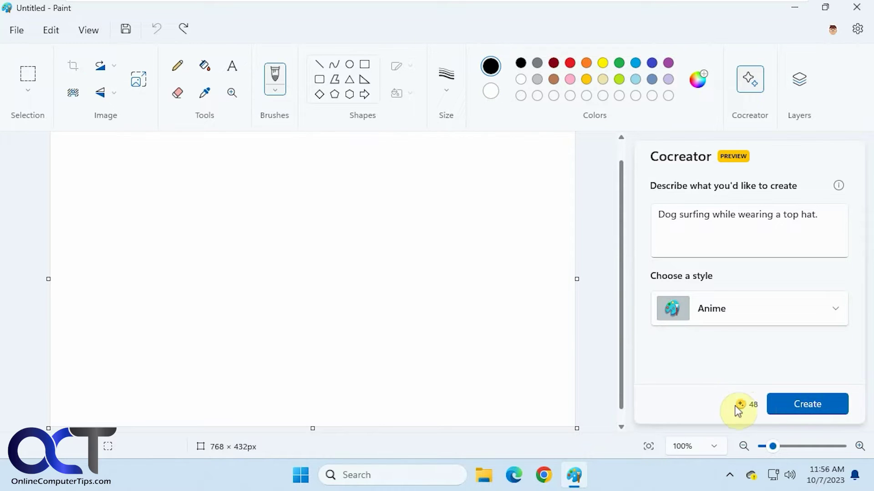
click(801, 405)
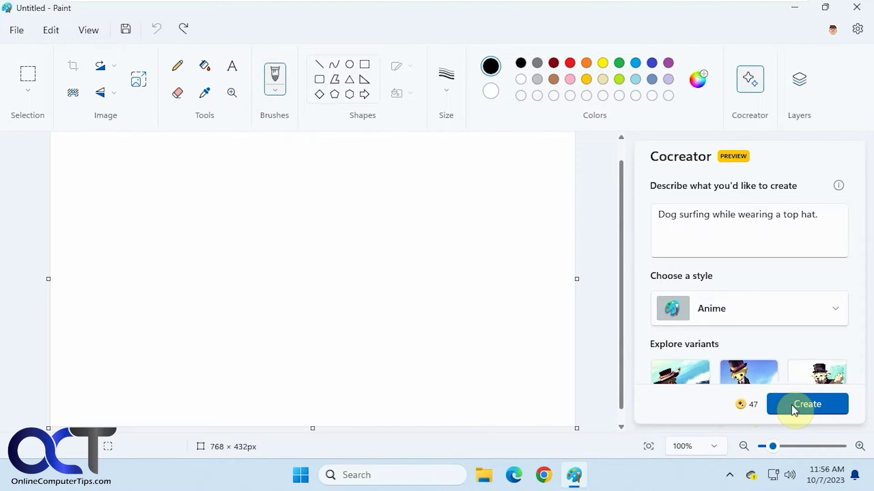
Place the second Anime variant, a suited dog on an orange board, on the canvas
scroll(815, 333, down, 2)
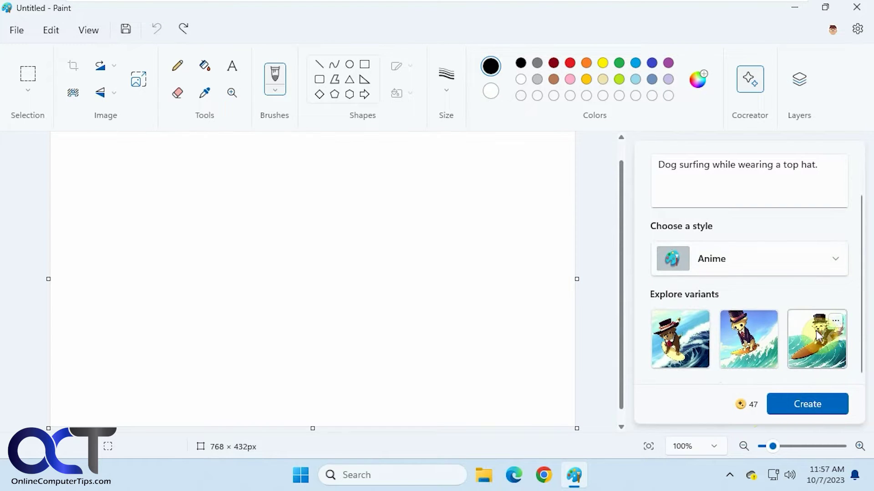
click(750, 344)
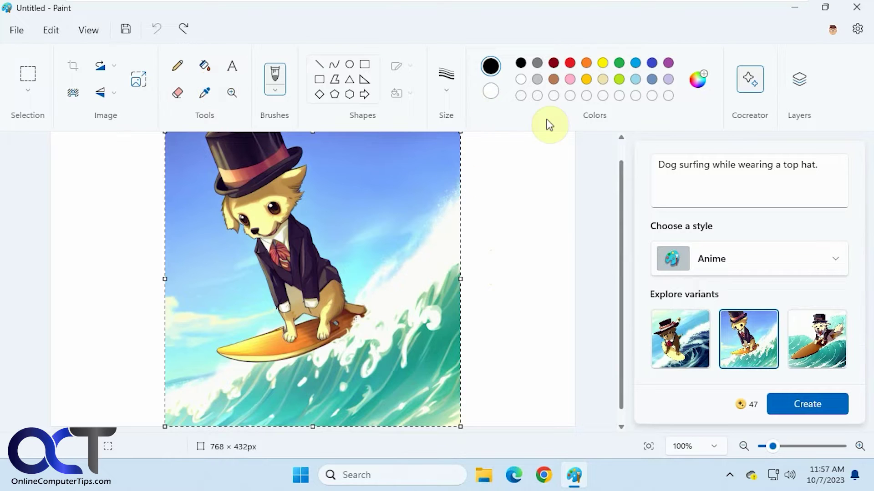
click(318, 65)
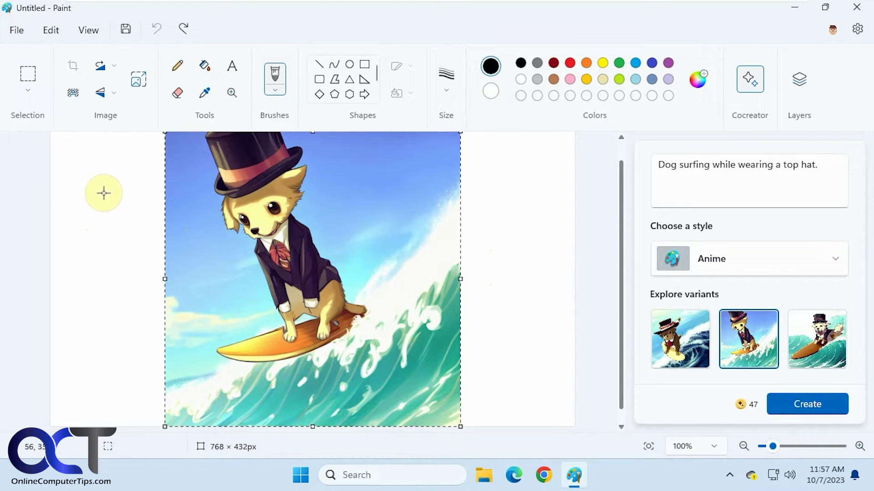
Remove the ocean background from the dog image with Remove background, then deselect it
click(73, 92)
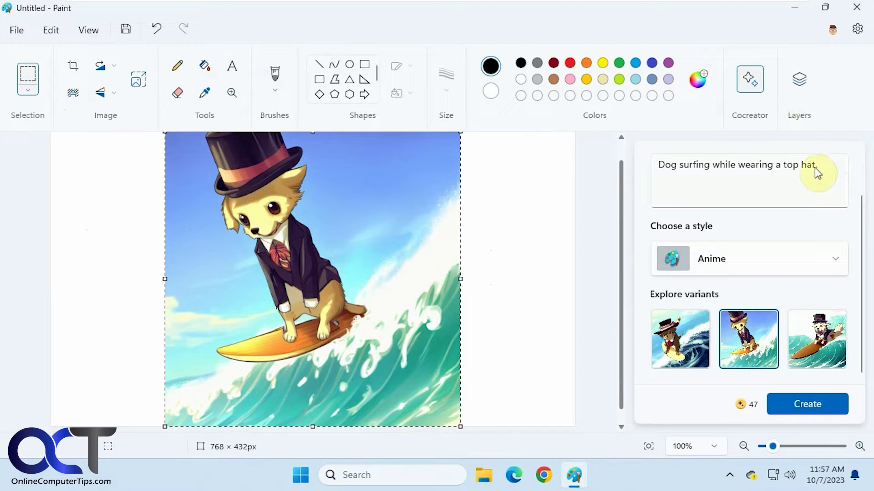
click(73, 94)
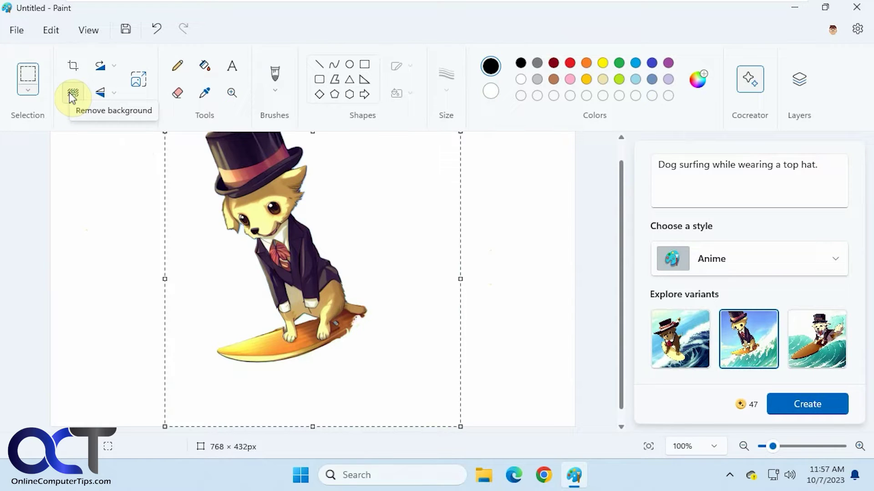
key(Escape)
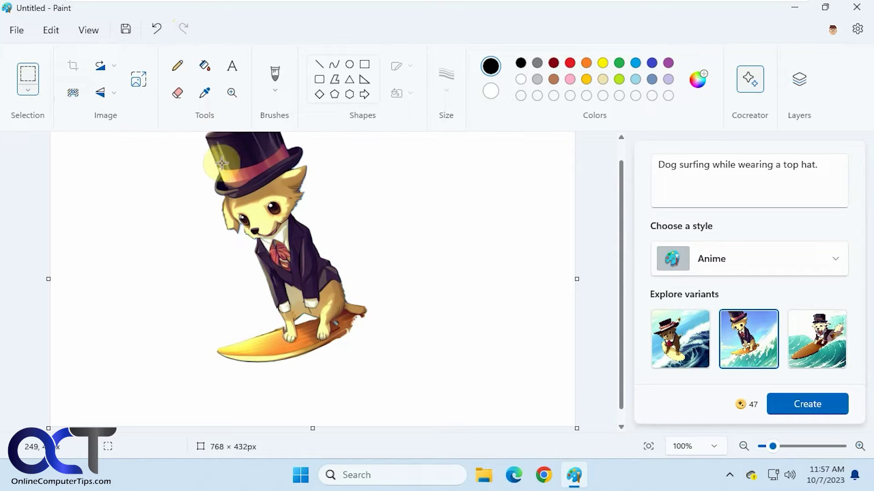
Place the first Anime variant, the dog on a big wave, on a new layer
click(800, 86)
click(826, 157)
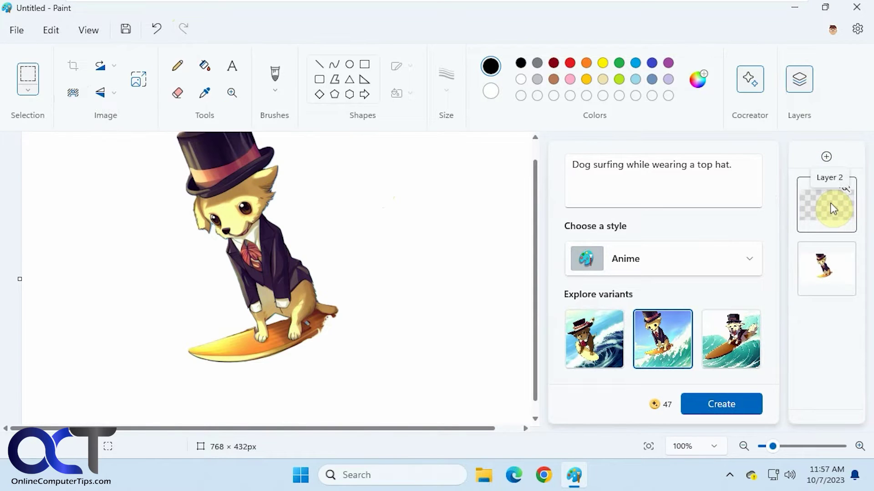
click(587, 338)
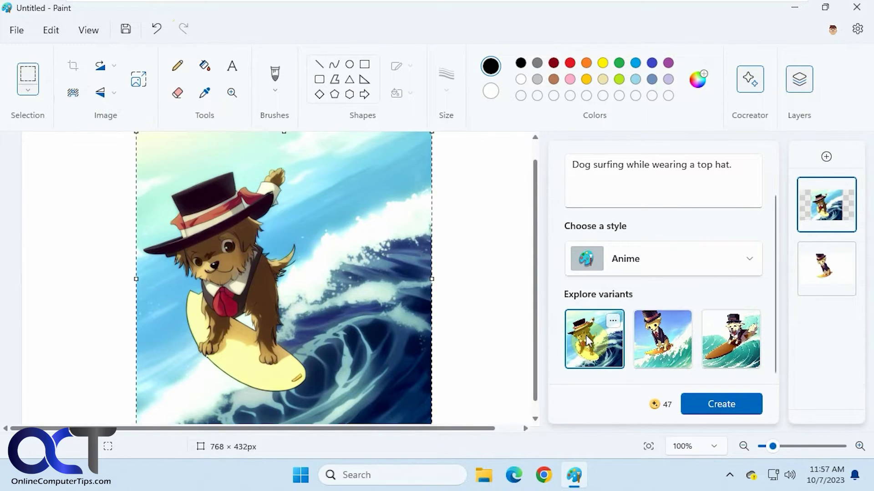
Compare the cut-out and wave dog layers by toggling visibility, then add an empty layer
click(841, 273)
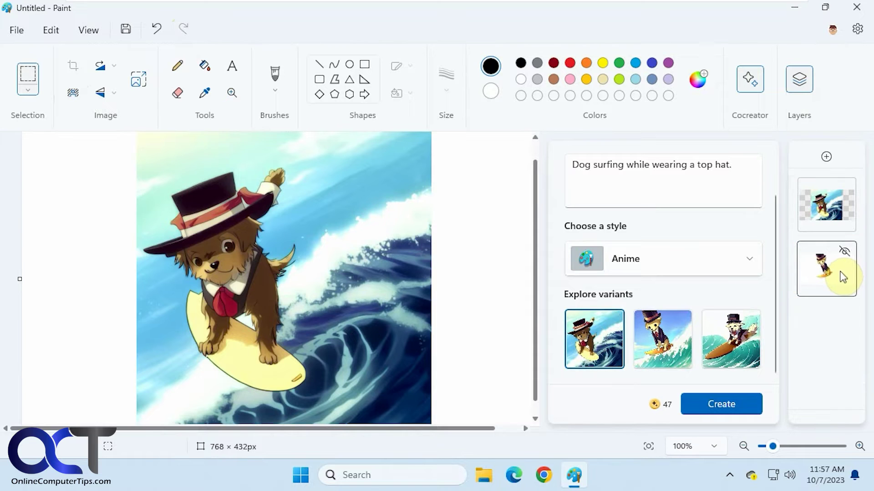
click(844, 253)
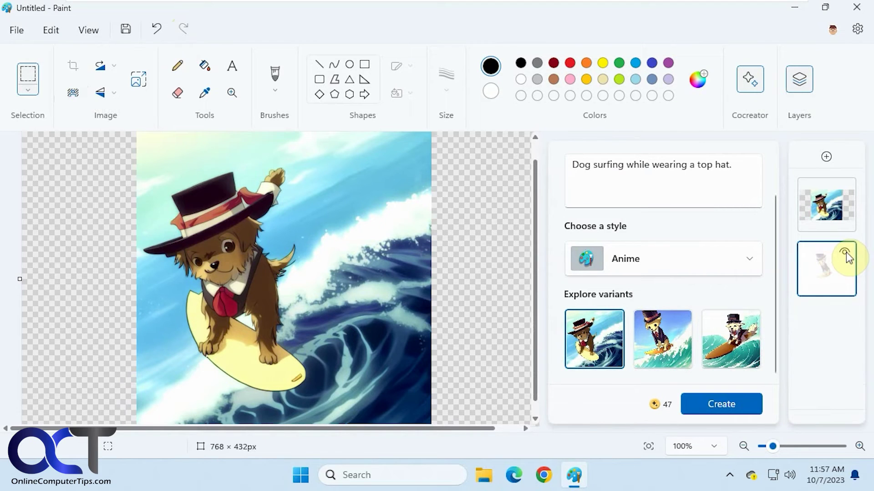
click(837, 203)
click(845, 186)
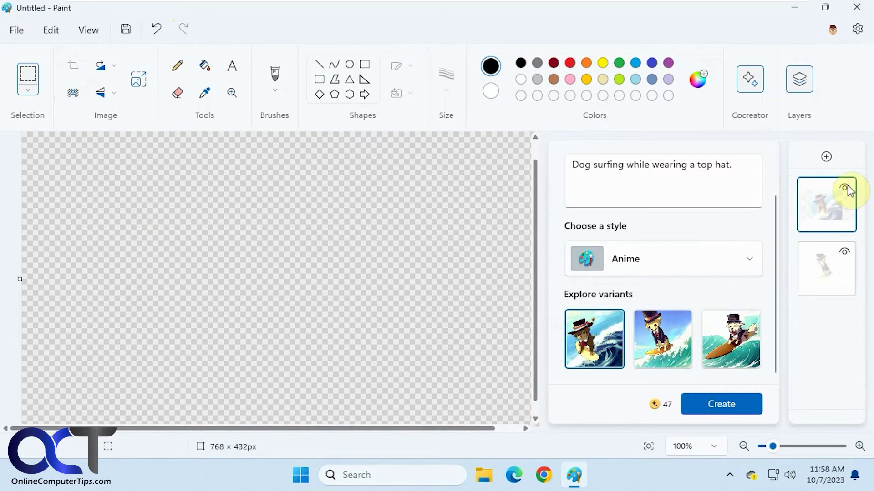
click(845, 253)
click(845, 253)
click(844, 187)
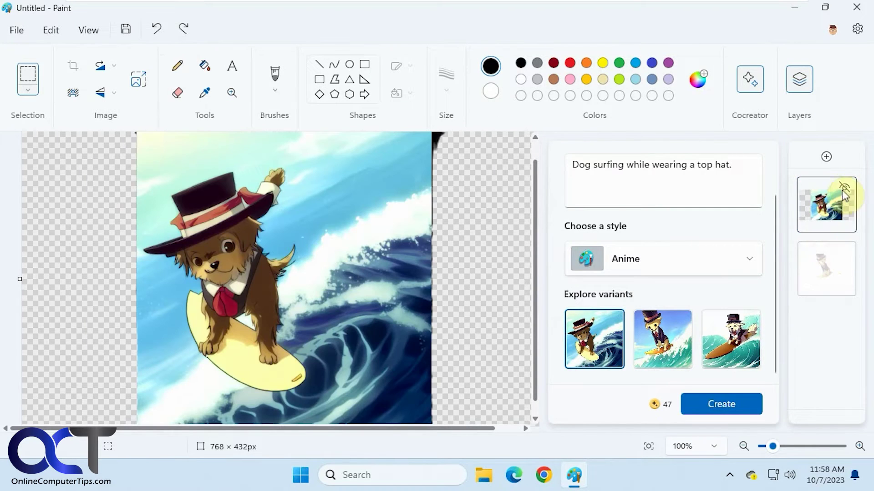
click(826, 157)
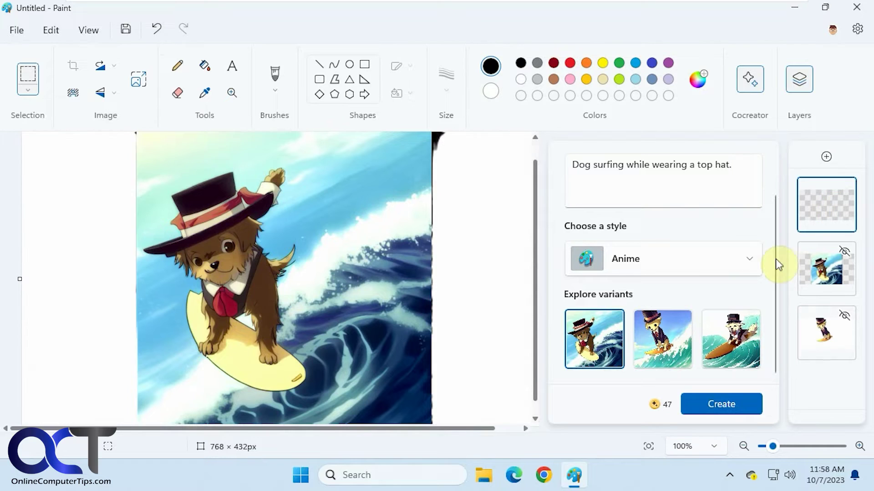
Generate Digital Art dog variants, hide the lower layers, and place the sunset dog on top
click(744, 259)
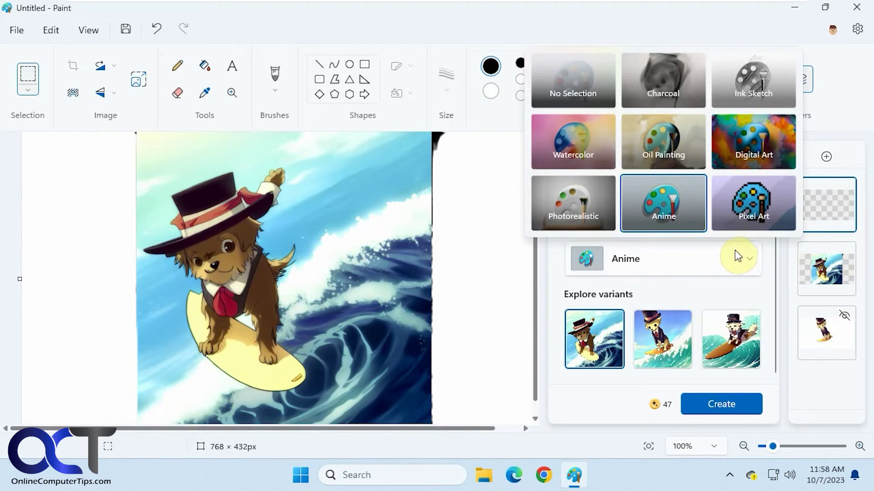
click(750, 137)
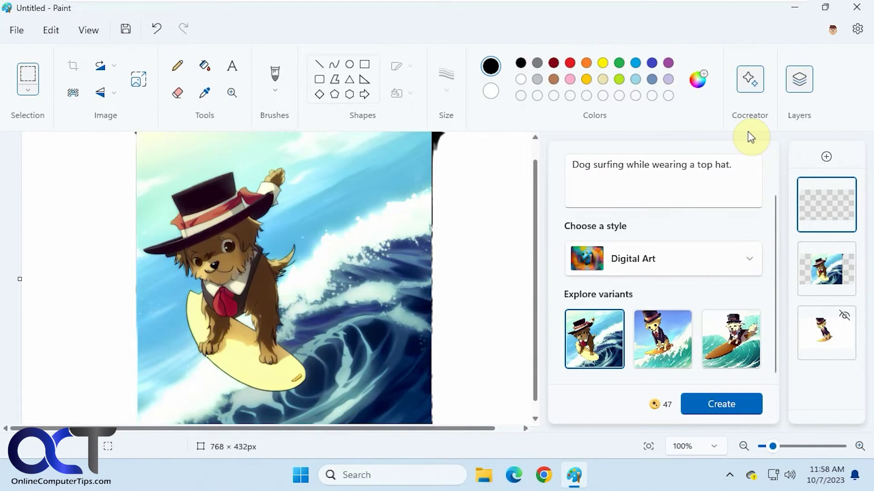
click(736, 403)
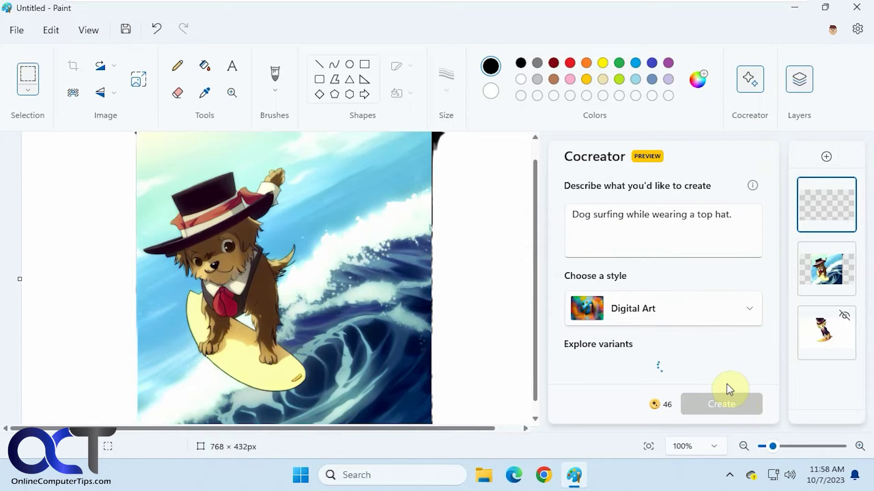
click(844, 253)
click(843, 317)
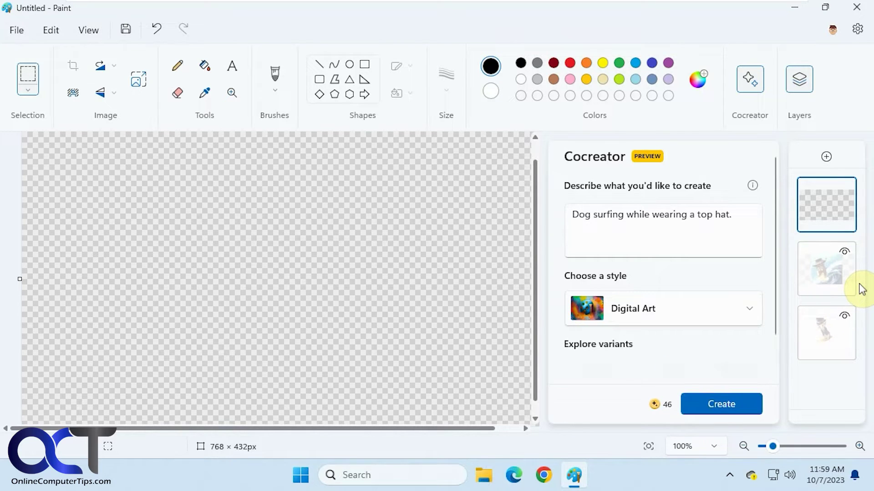
scroll(774, 275, down, 2)
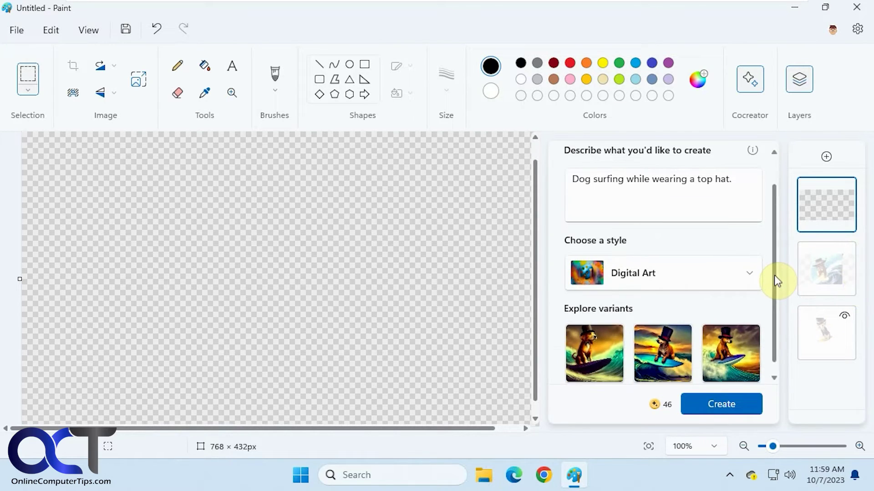
click(591, 335)
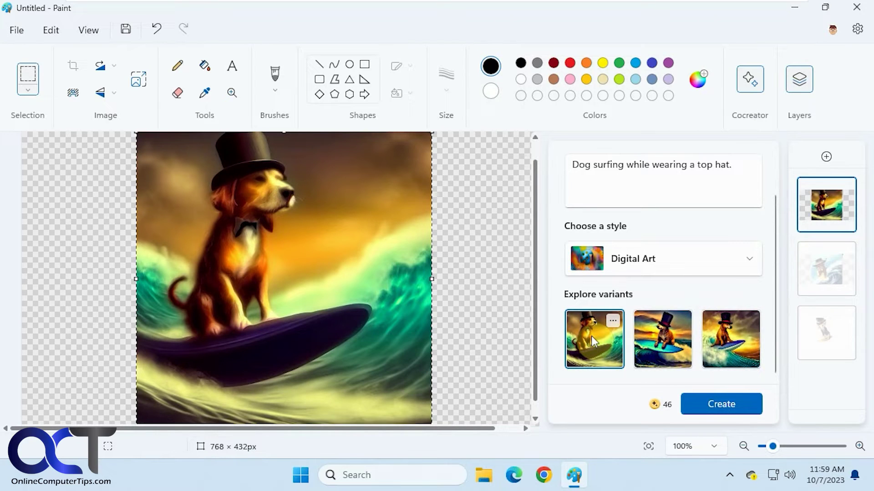
Put the first Pixel Art surfing dog on a new layer, then hide it
click(844, 187)
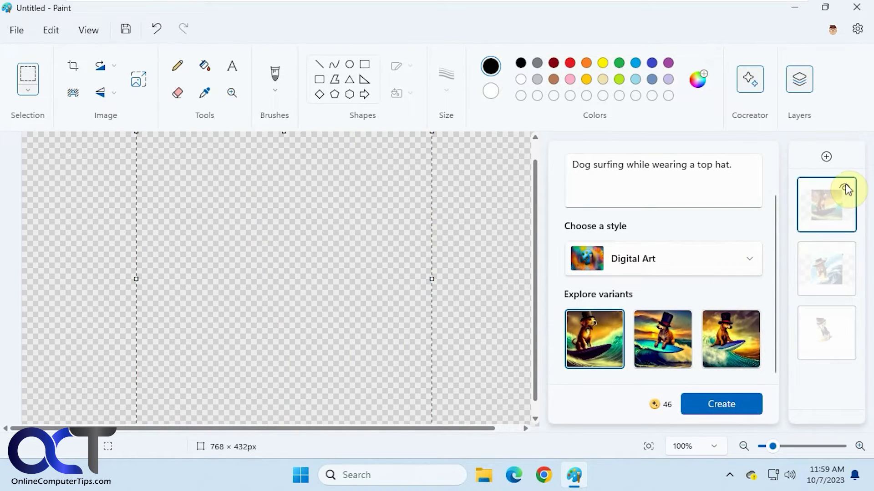
click(825, 157)
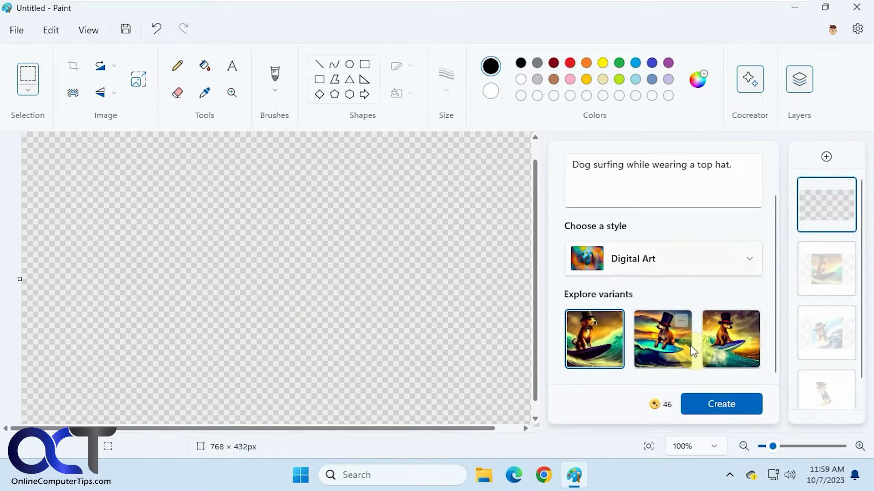
click(683, 251)
click(752, 209)
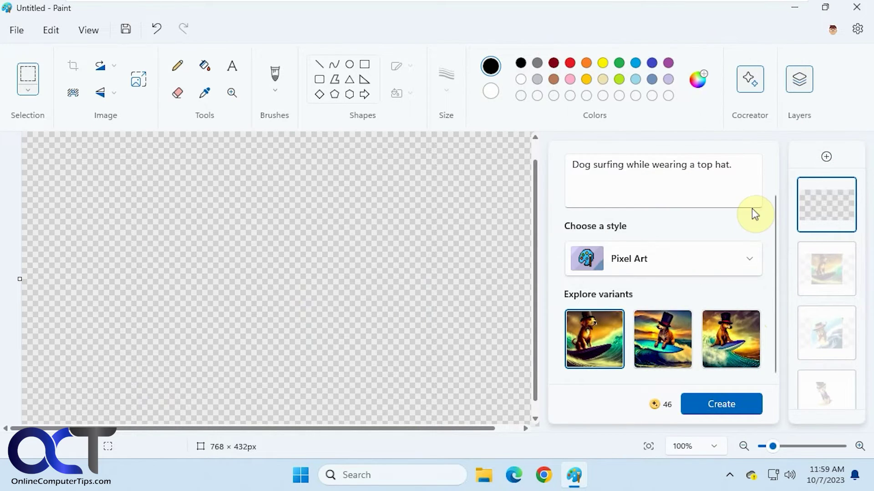
click(728, 403)
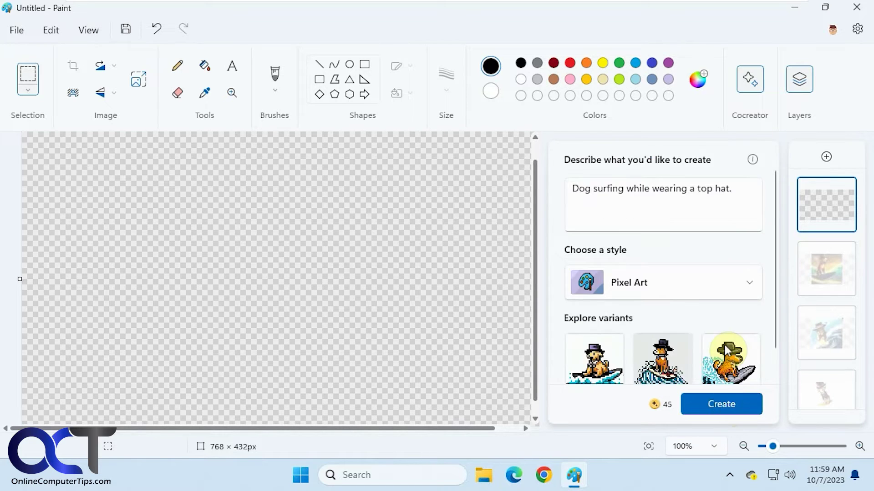
mouse_move(725, 345)
click(604, 339)
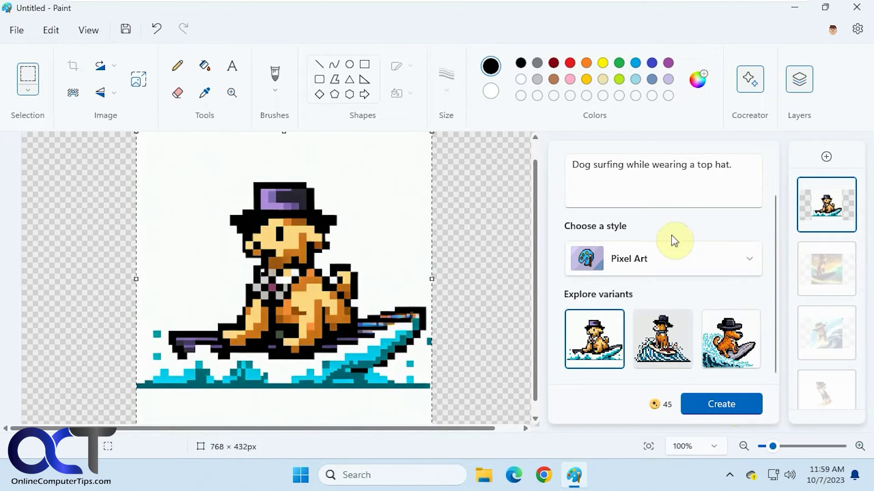
click(845, 188)
click(731, 166)
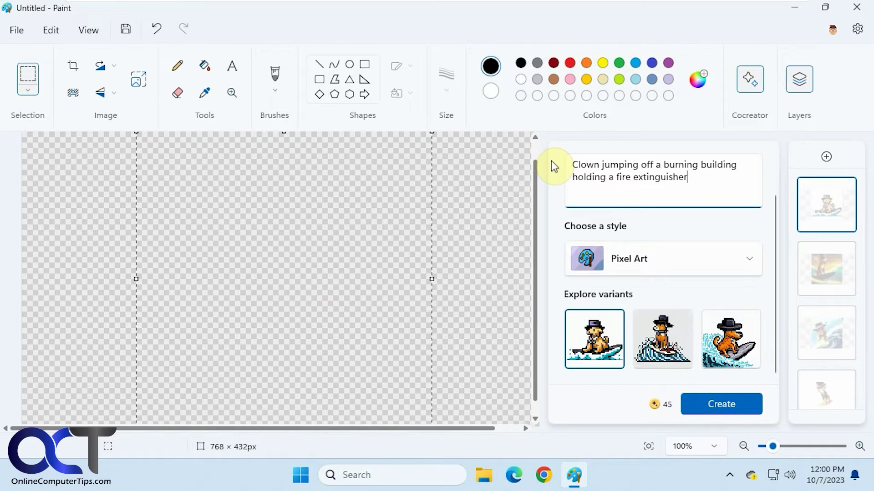
Choose Oil Painting and generate the clown prompt, dismissing the content warning
click(730, 262)
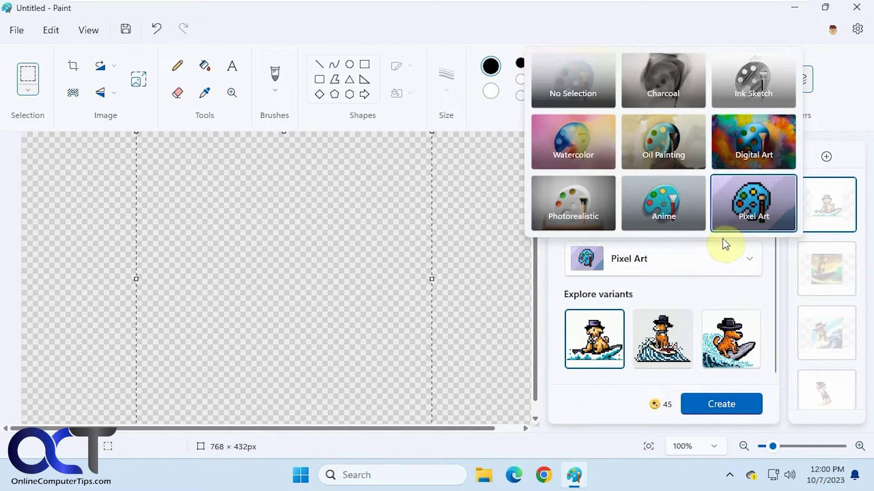
click(668, 134)
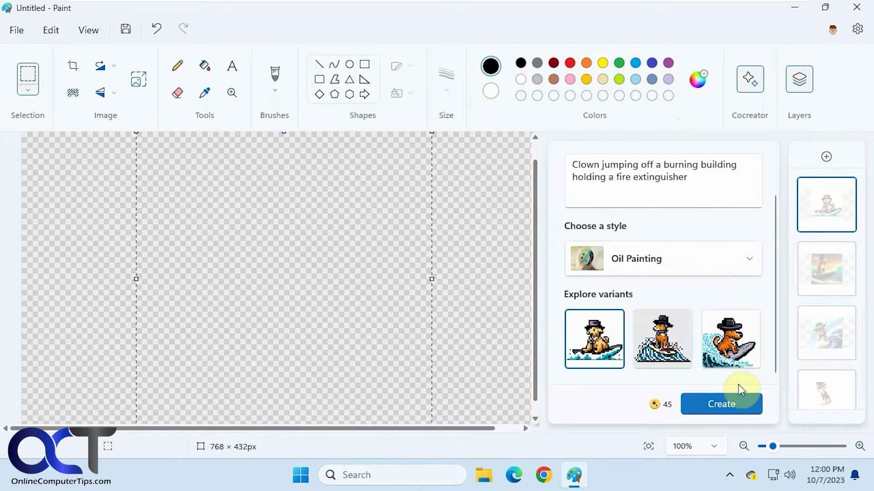
click(733, 404)
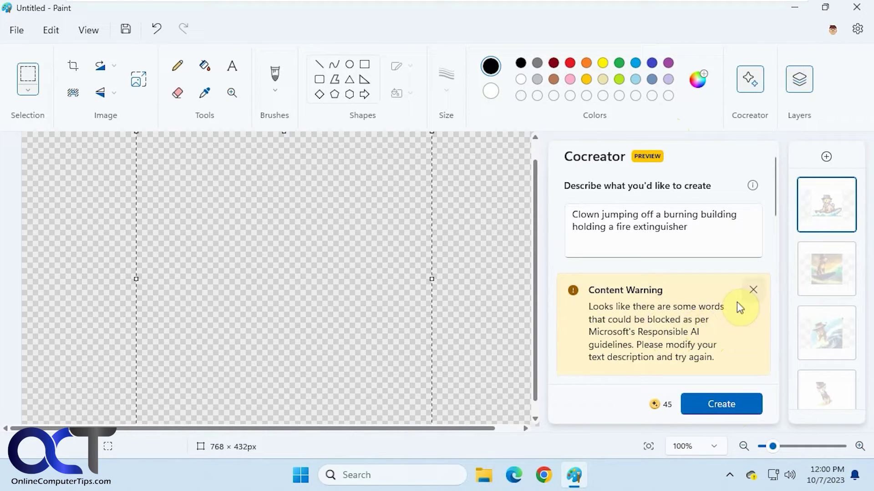
click(754, 290)
Delete 'burning' from the clown prompt and reword it until Oil Painting images generate
double_click(677, 214)
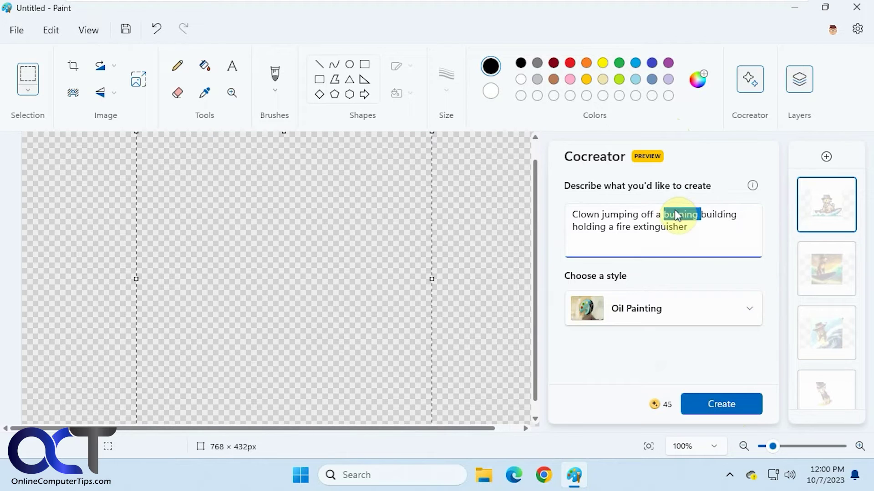
key(BackSpace)
click(720, 406)
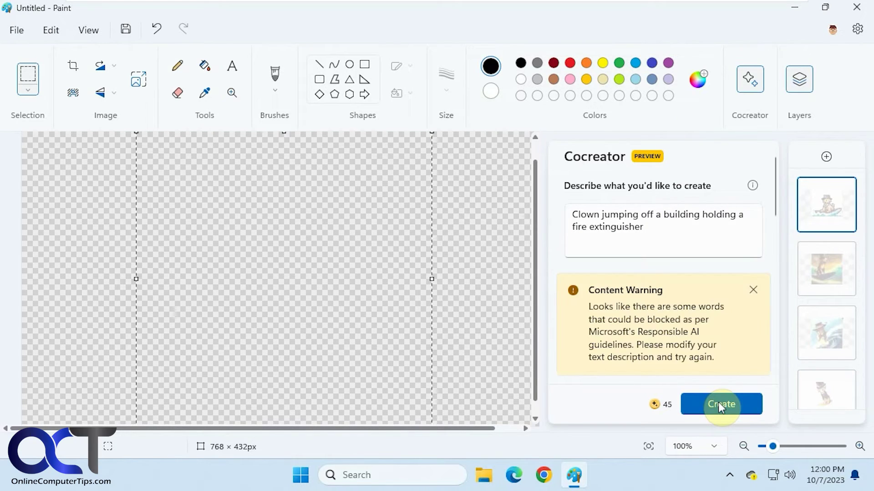
click(665, 214)
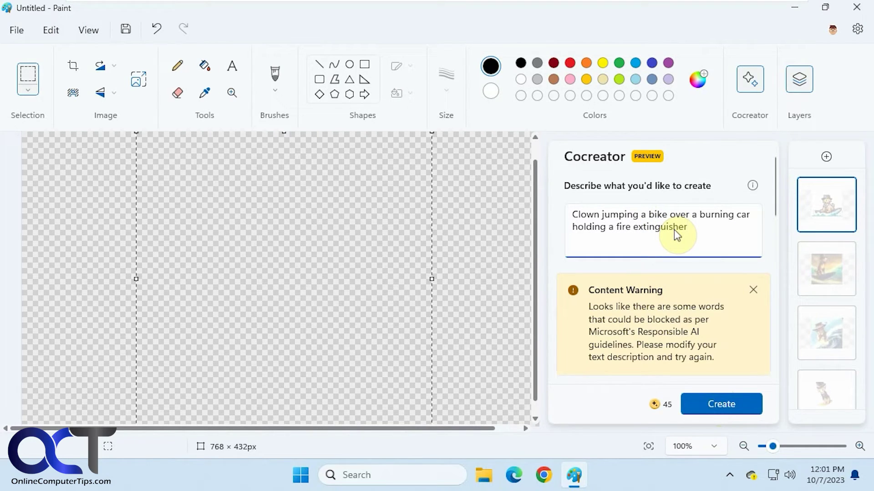
click(724, 403)
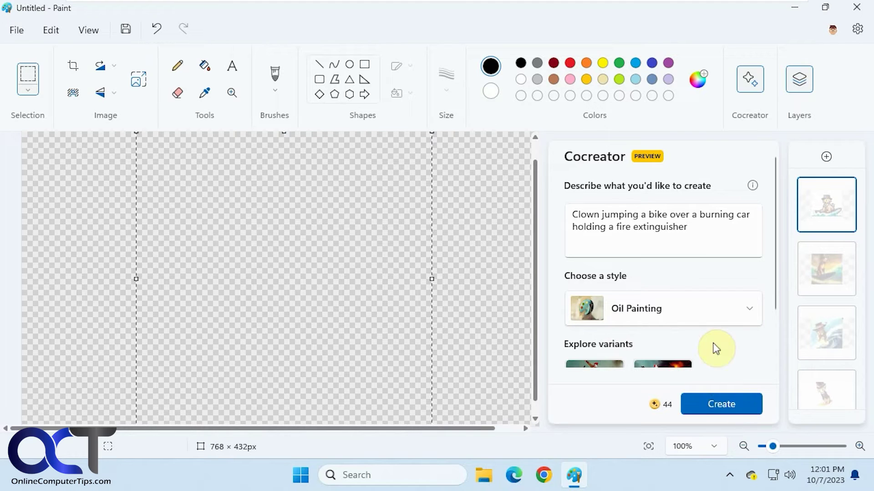
Place the first Oil Painting clown variant on the top layer and make it visible
scroll(706, 302, down, 3)
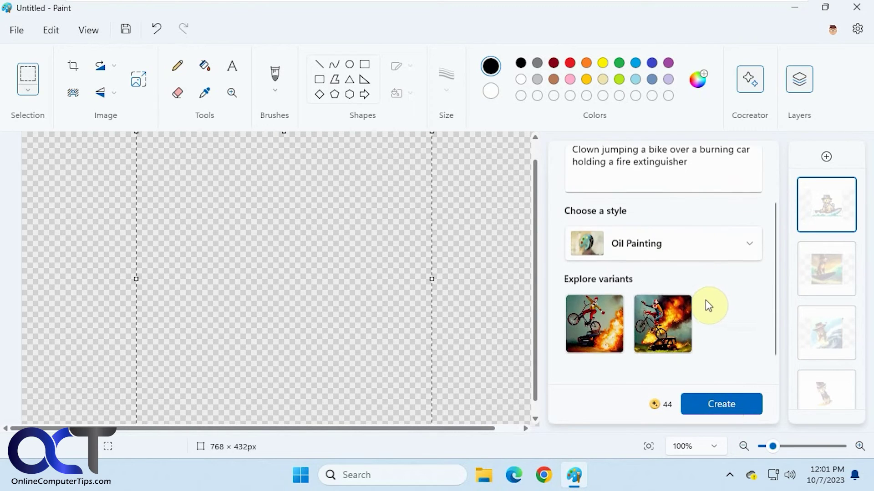
click(580, 318)
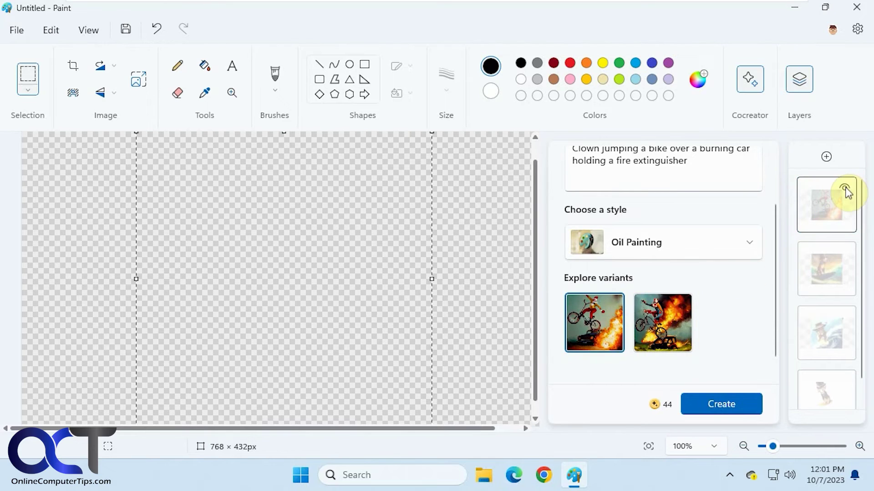
click(844, 188)
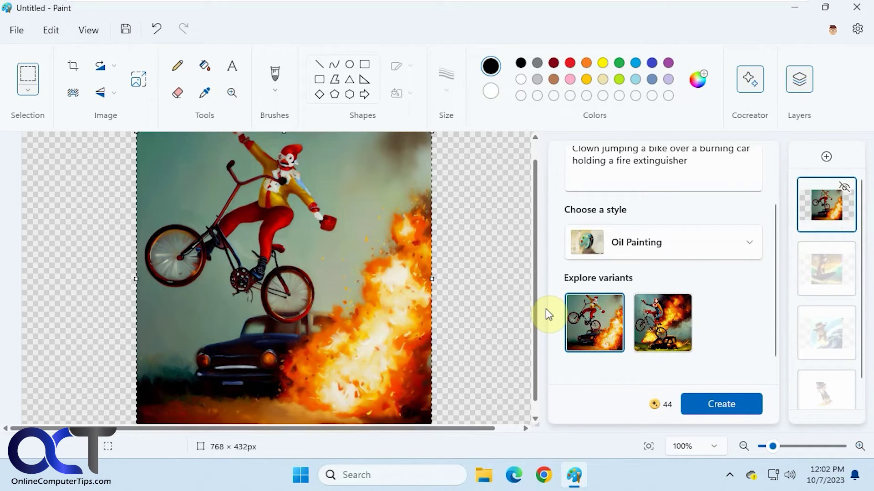
scroll(673, 301, up, 3)
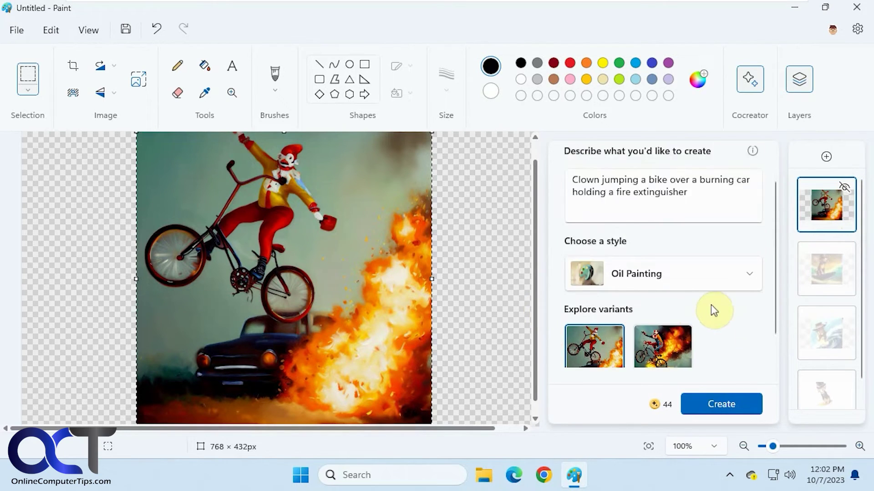
click(745, 312)
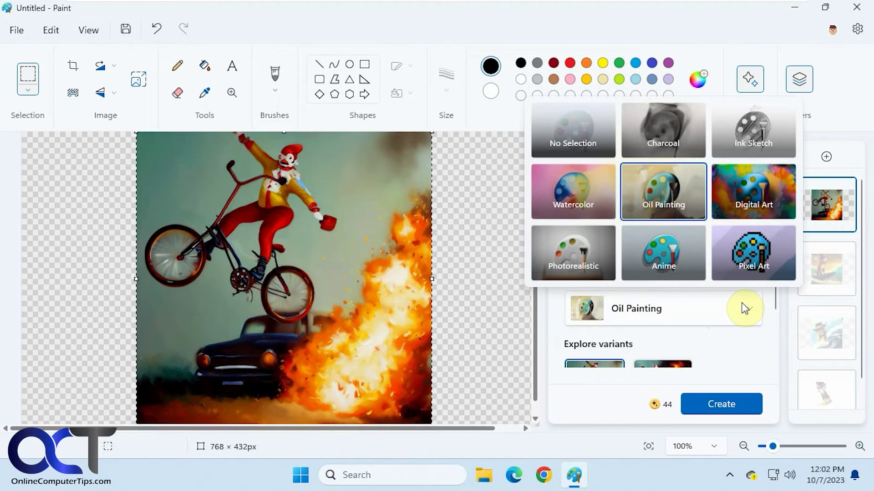
Generate Ink Sketch clown variants and place the first black-and-white sketch on the top layer
click(758, 121)
click(730, 404)
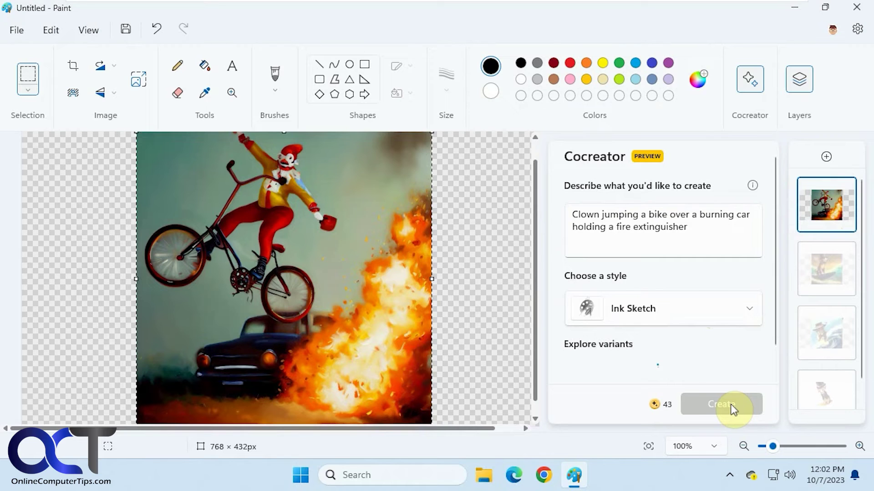
scroll(688, 288, down, 2)
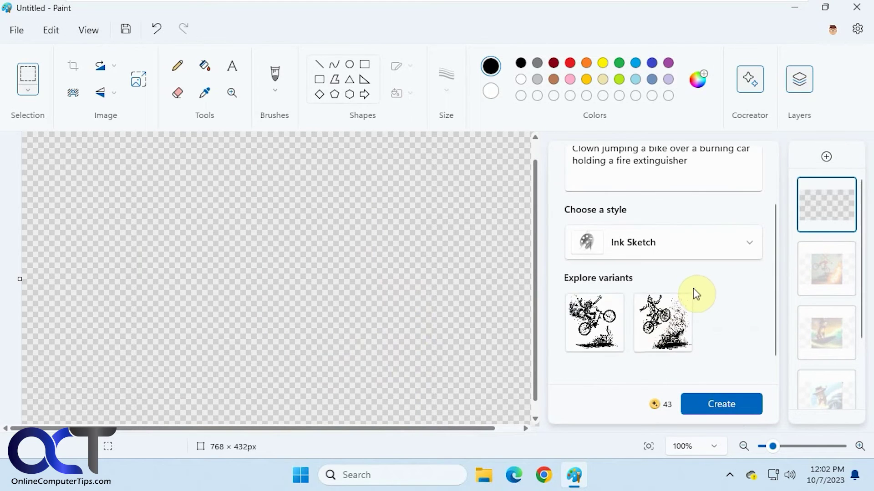
click(593, 326)
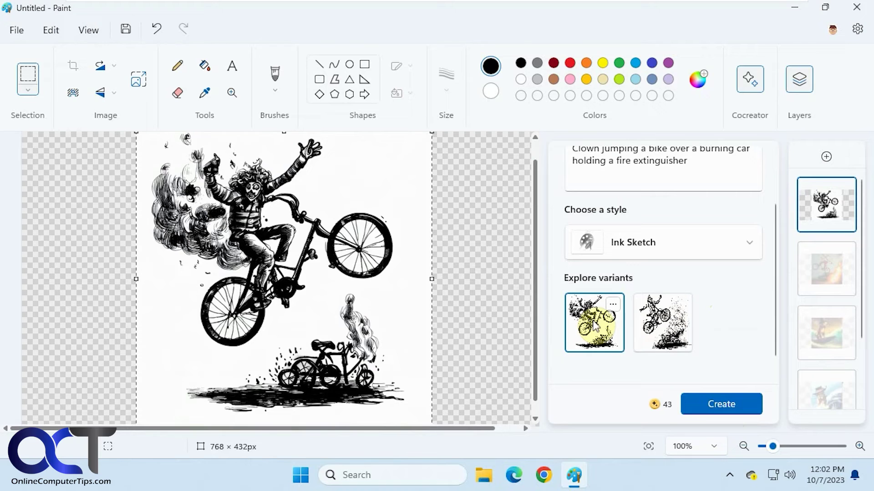
scroll(594, 295, up, 2)
drag(687, 227, 535, 209)
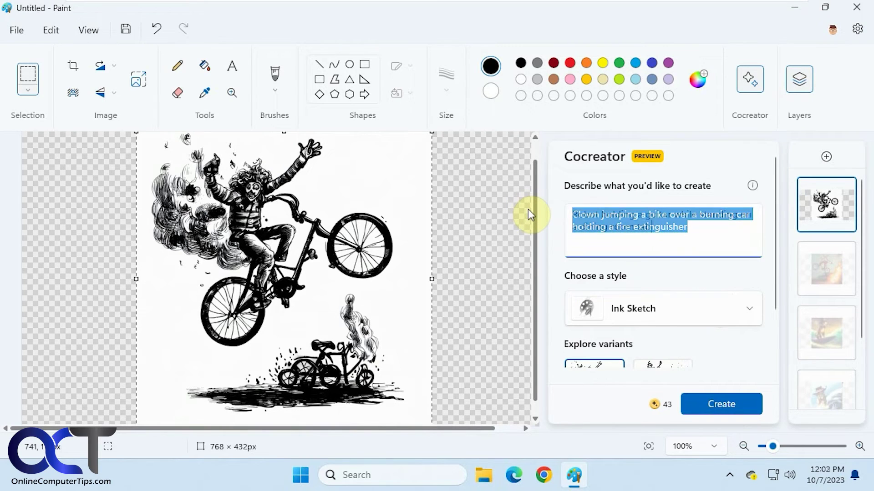
Enter 'Robot holding a guitar while standing on a dining room table' and hide the sketch layer
text(Robot holding a guitar while standing on a dining room table)
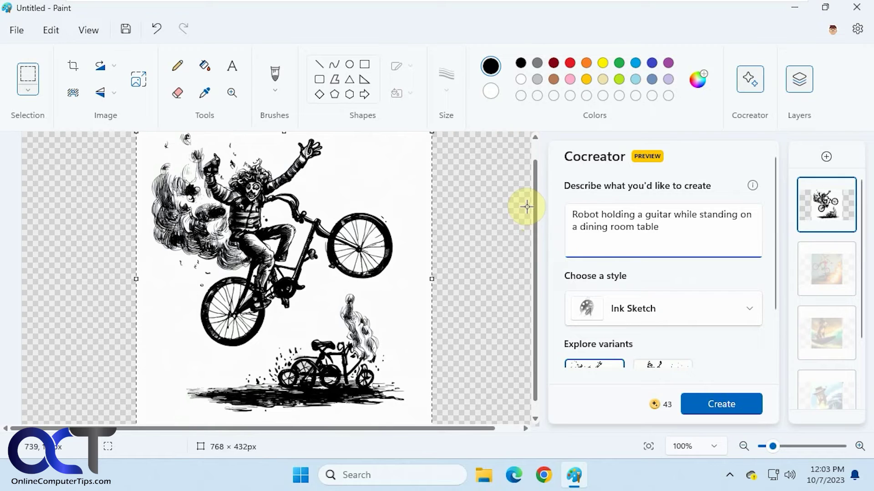
click(844, 187)
scroll(741, 318, down, 1)
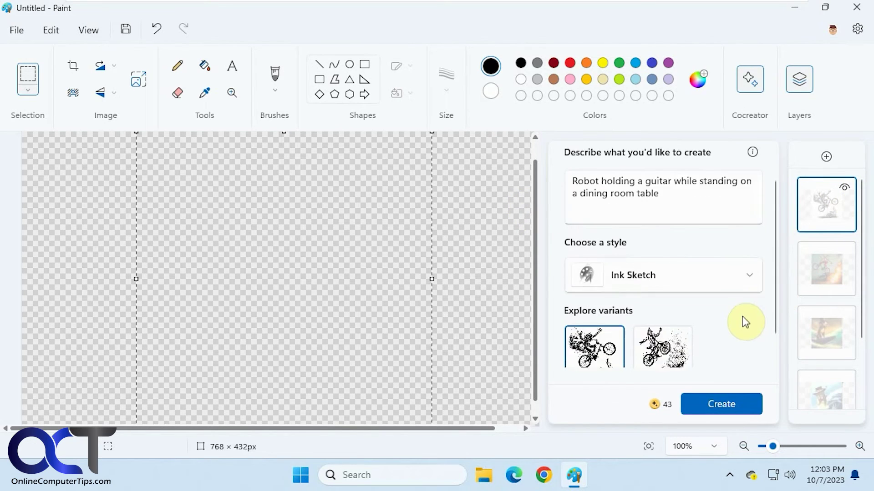
scroll(744, 313, up, 1)
Generate Photorealistic robot images and place the first variant on the top layer
click(749, 314)
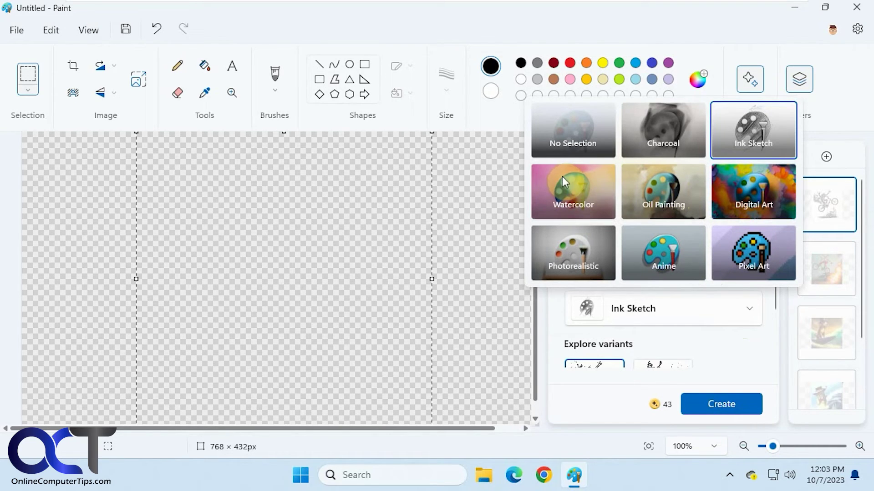
click(566, 254)
click(728, 402)
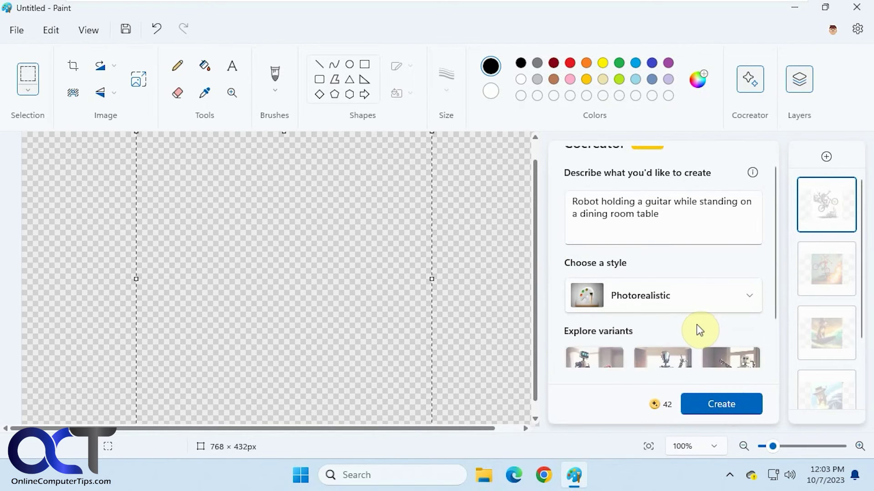
scroll(694, 324, down, 2)
click(602, 320)
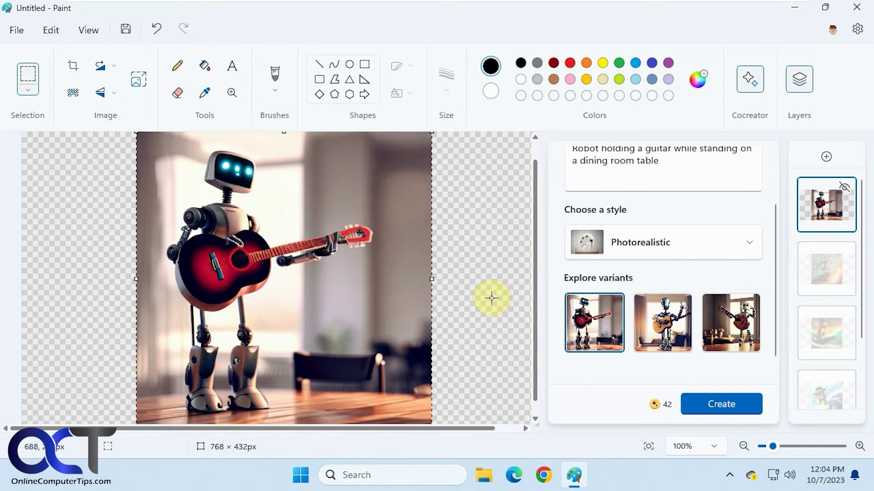
Switch the Cocreator style to Watercolor
scroll(706, 273, up, 1)
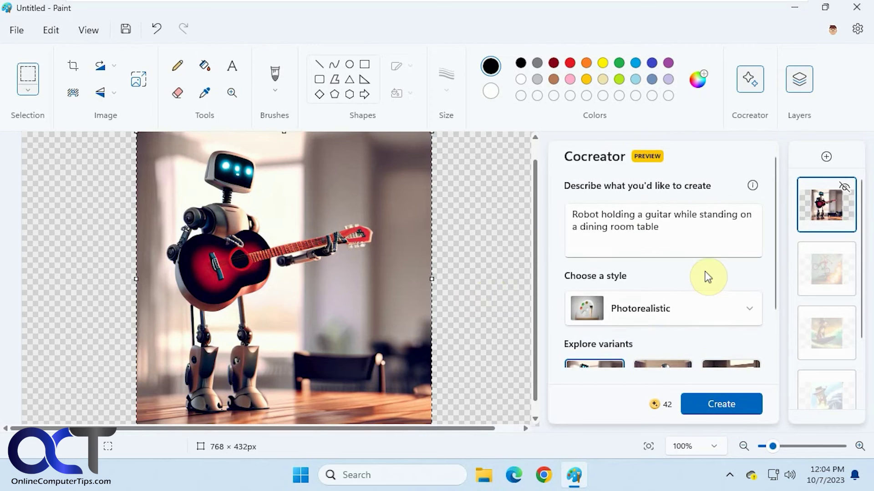
click(701, 273)
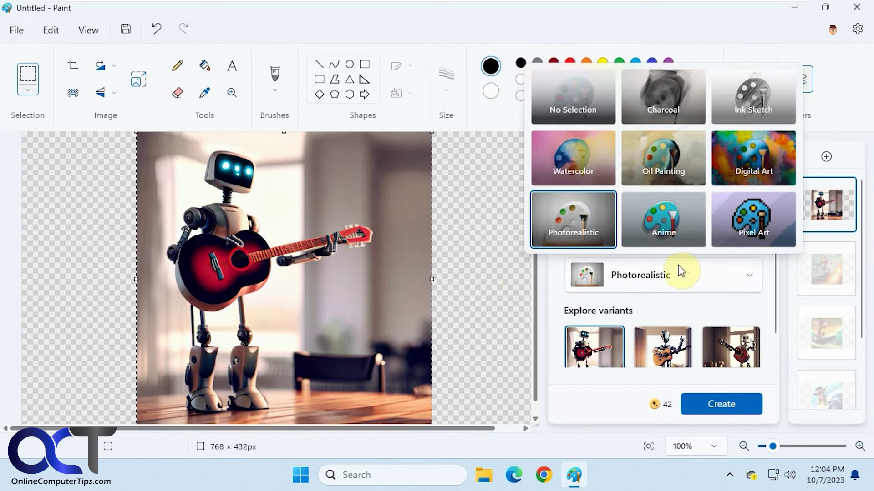
click(575, 155)
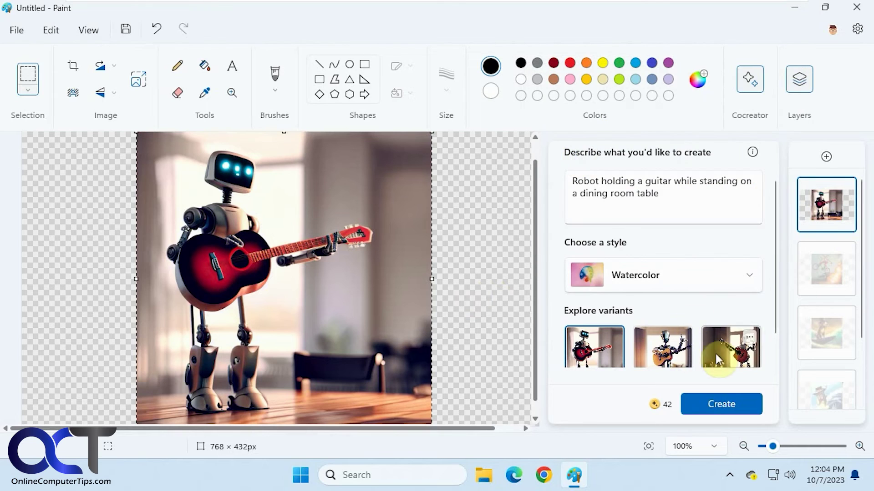
Hide the photorealistic robot layer, generate Watercolor robot images, and show the second variant on a new layer
click(849, 189)
click(726, 402)
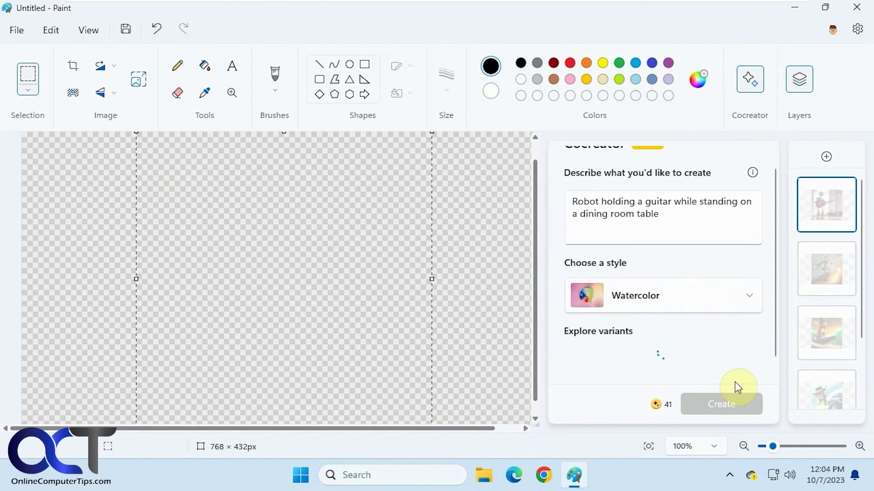
click(827, 159)
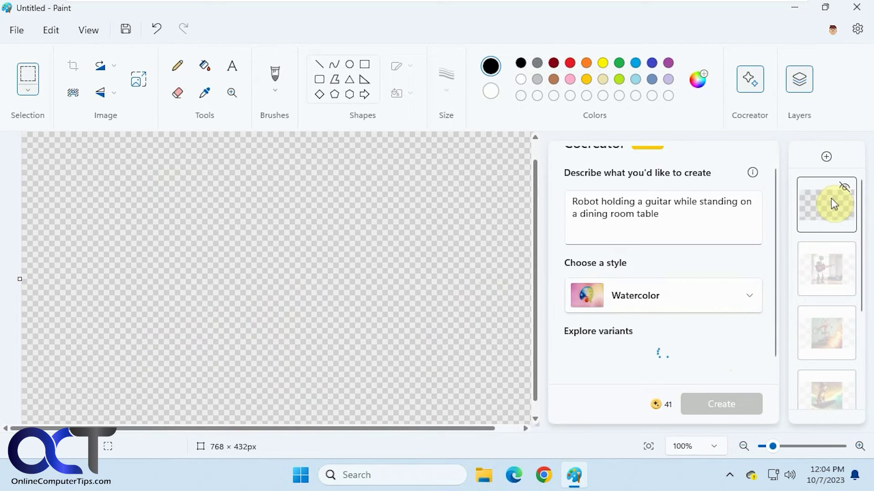
scroll(727, 322, down, 2)
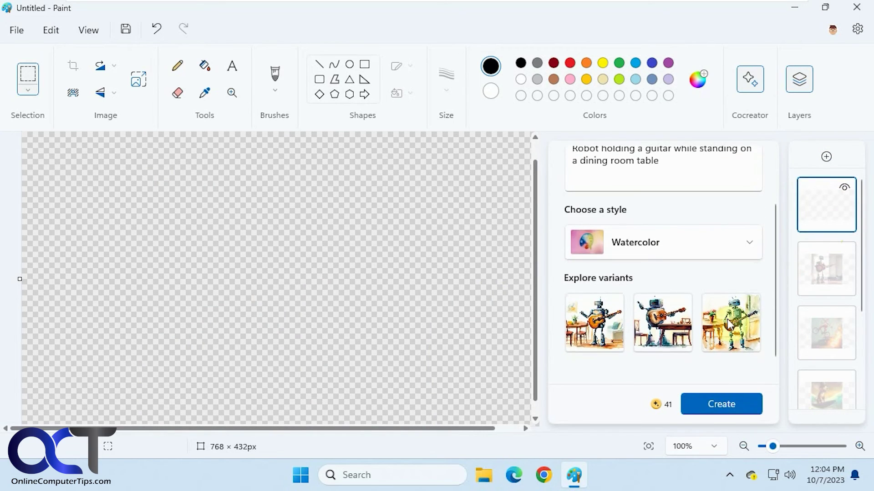
click(663, 322)
click(842, 187)
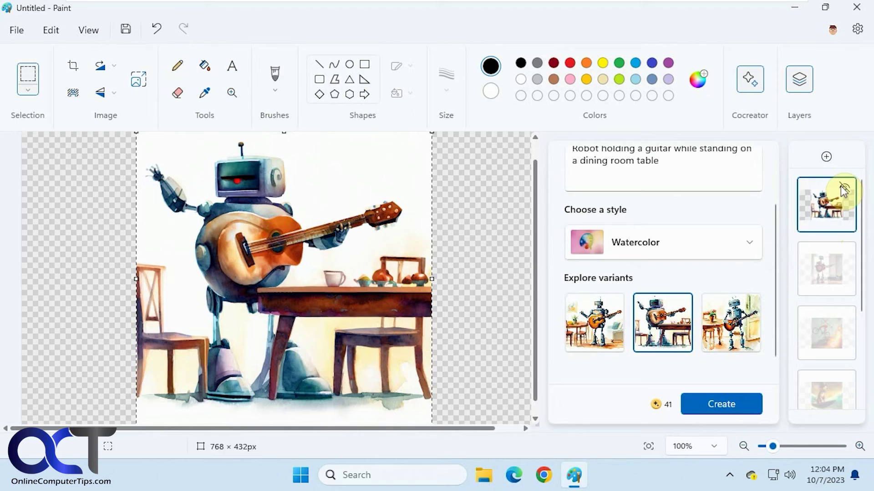